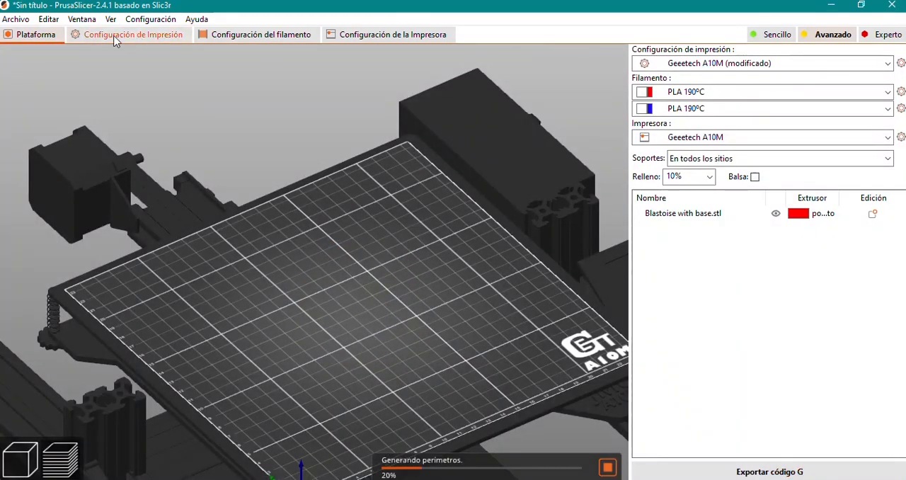
Open the print profile's speed settings and read the description of the perimeter speed
left_click(115, 39)
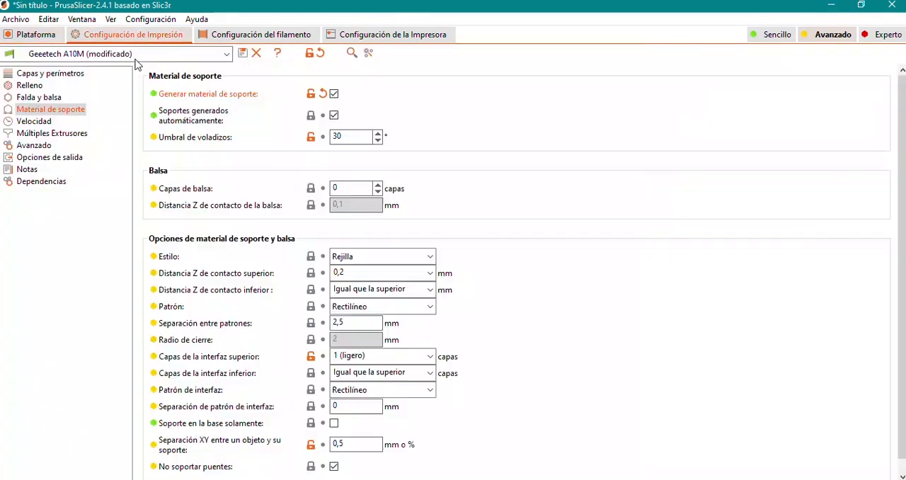
left_click(20, 123)
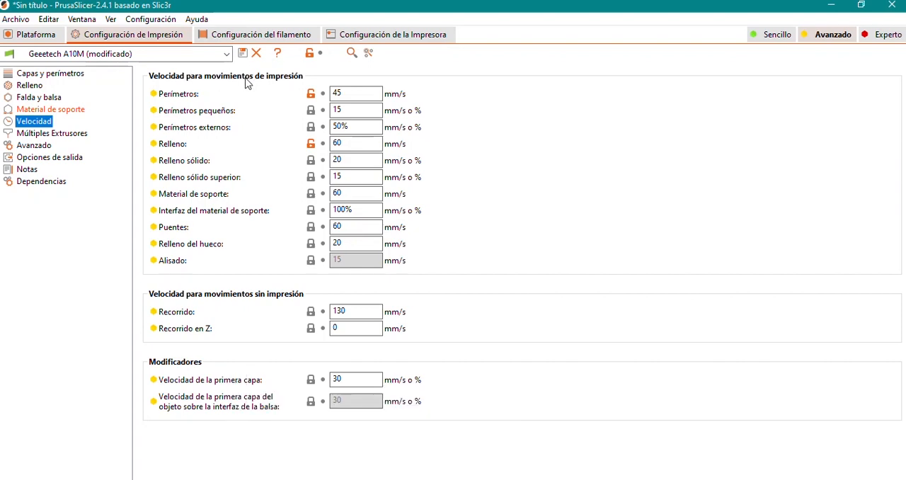
mouse_move(183, 99)
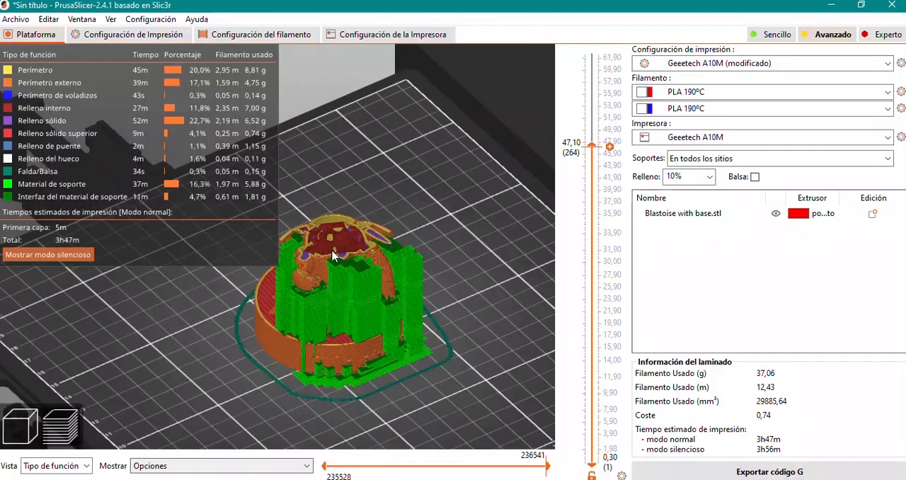
Examine the perimeters of the sliced Blastoise model up close in the layer preview
scroll(366, 267, "up", 8)
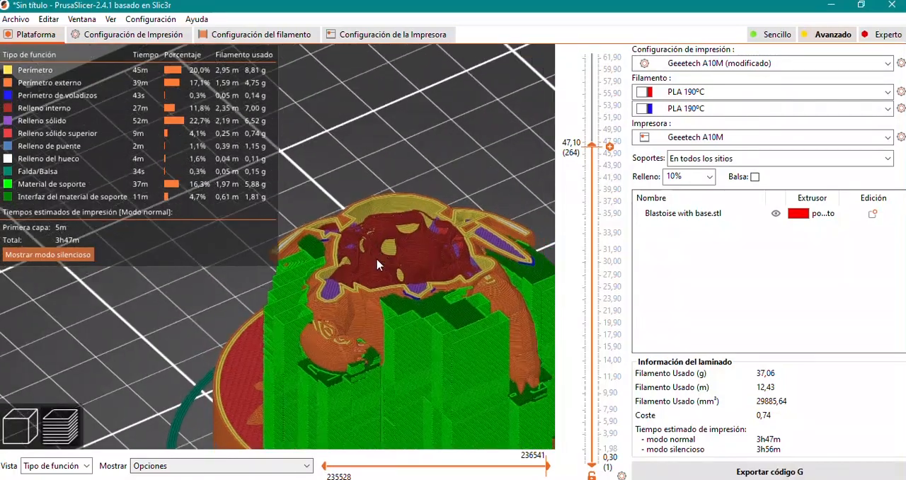
scroll(365, 266, "up", 2)
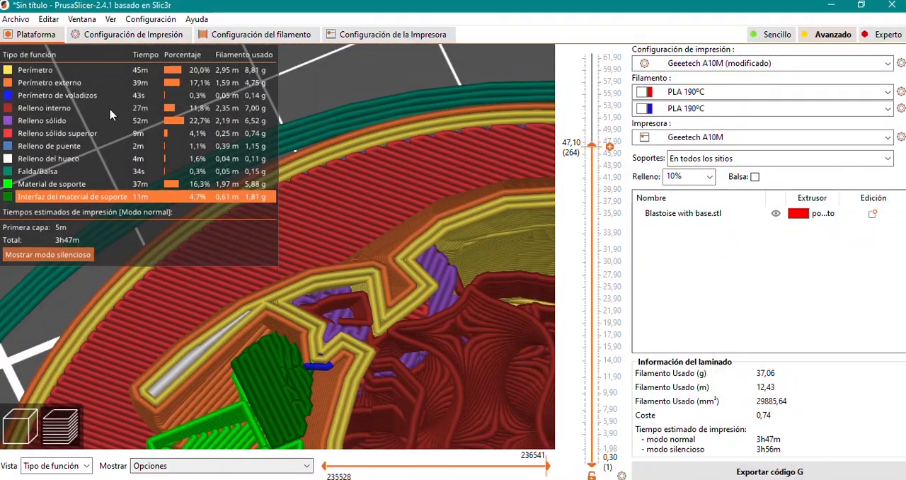
right_click_drag(478, 246, 338, 280)
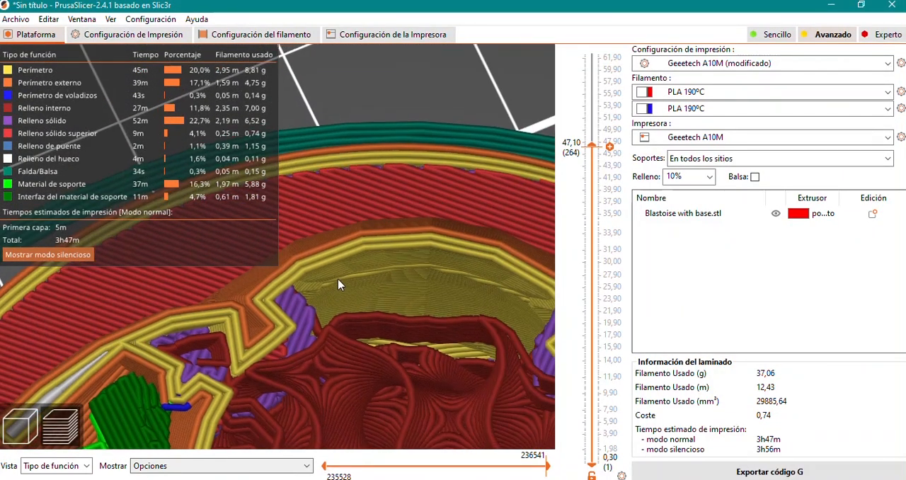
left_click_drag(372, 326, 393, 316)
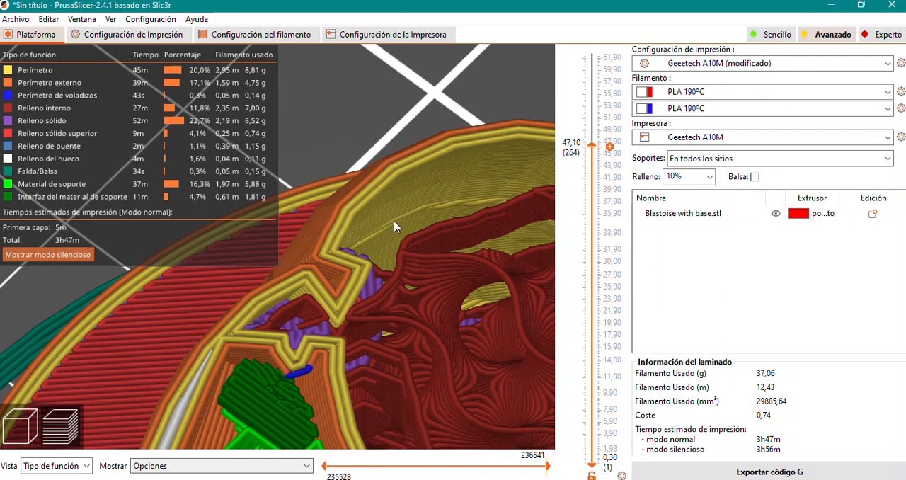
Compare the perimeter, small perimeter and external perimeter speed settings with the walls in the sliced preview
left_click(140, 35)
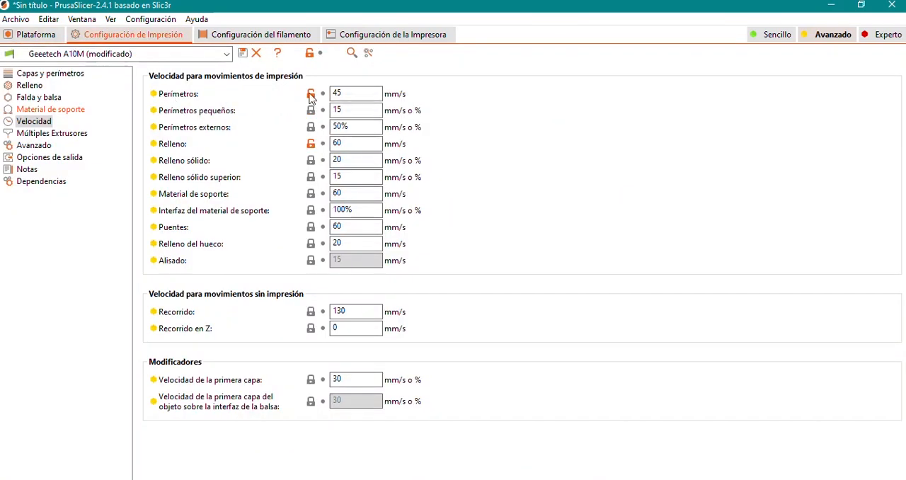
mouse_move(181, 100)
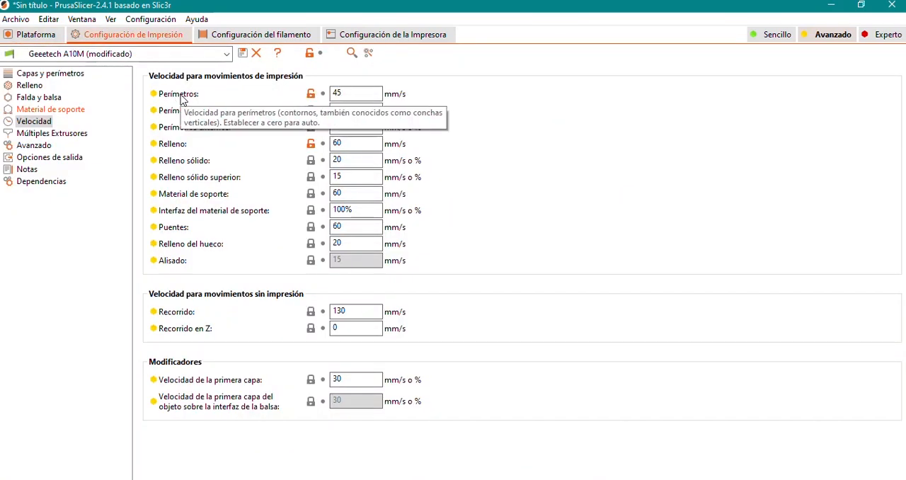
left_click(28, 34)
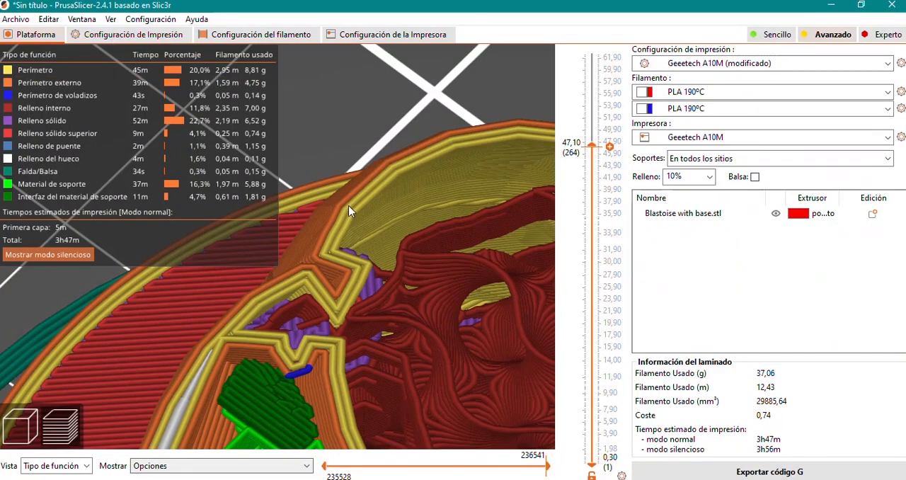
key("ctrl+2")
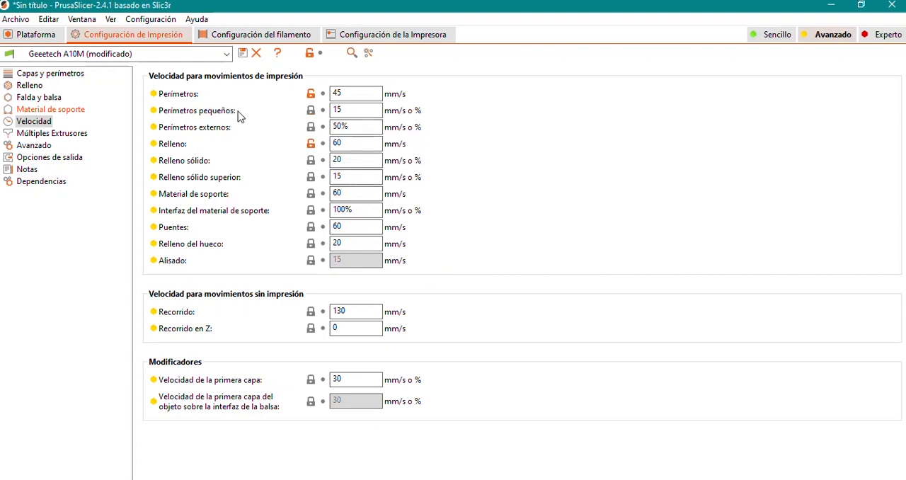
mouse_move(211, 120)
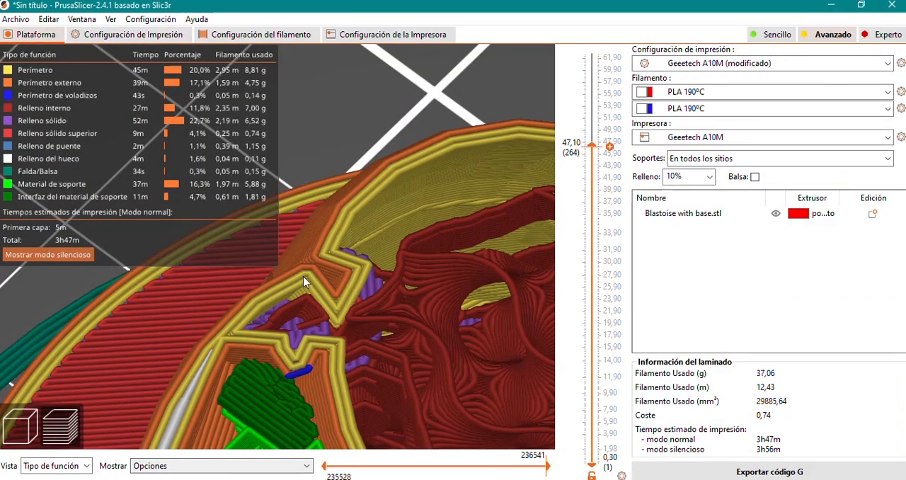
scroll(303, 276, "down", 5)
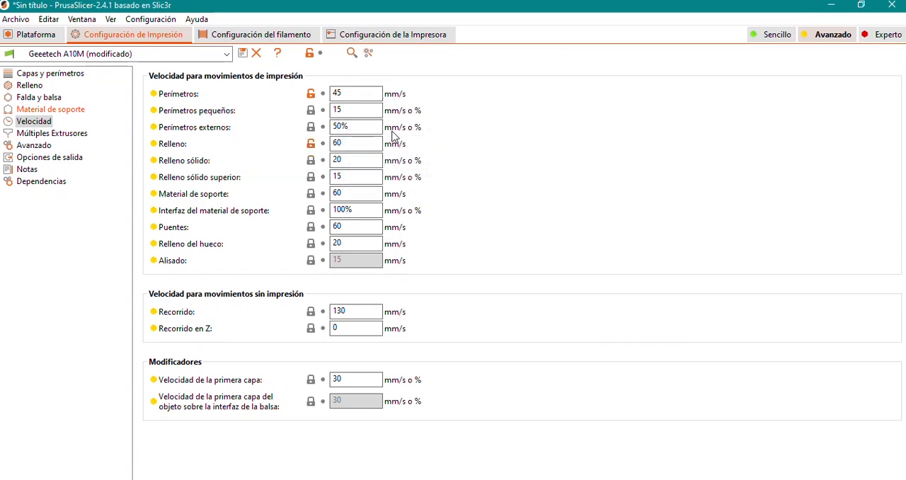
Try an external perimeter speed of 22 mm/s and restore it to 50%
left_click_drag(367, 129, 327, 132)
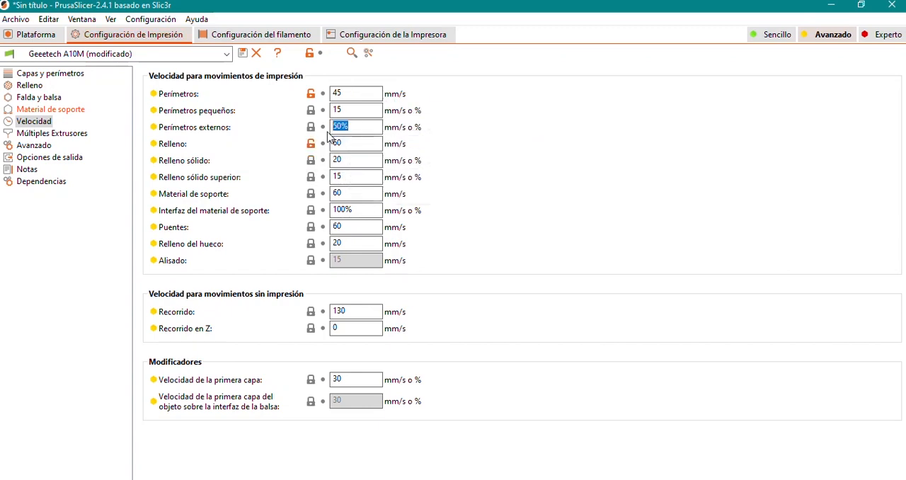
type("22")
left_click(368, 144)
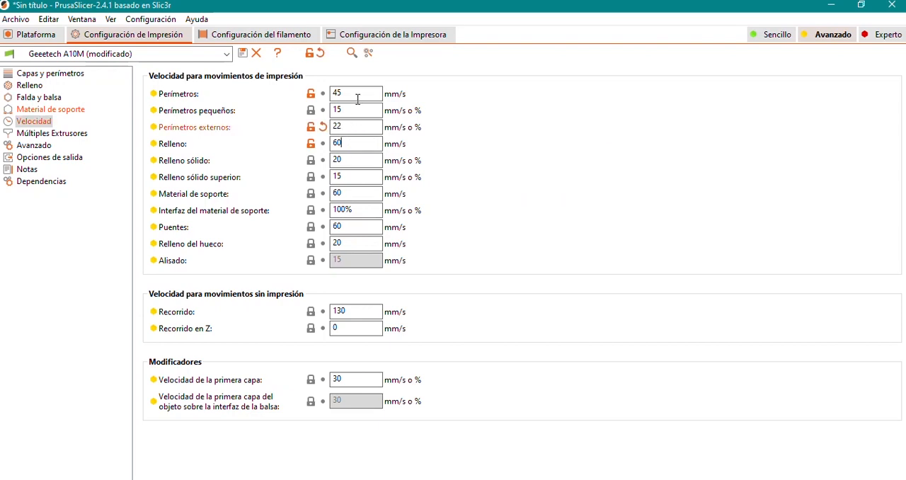
double_click(354, 129)
type("50%")
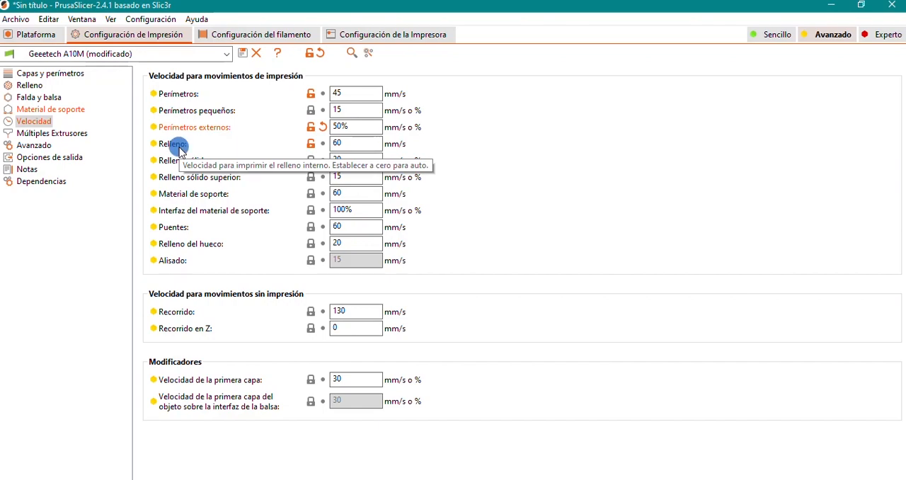
Examine the model's internal infill in the sliced preview, lowering the visible height to 12,10 mm
left_click(350, 145)
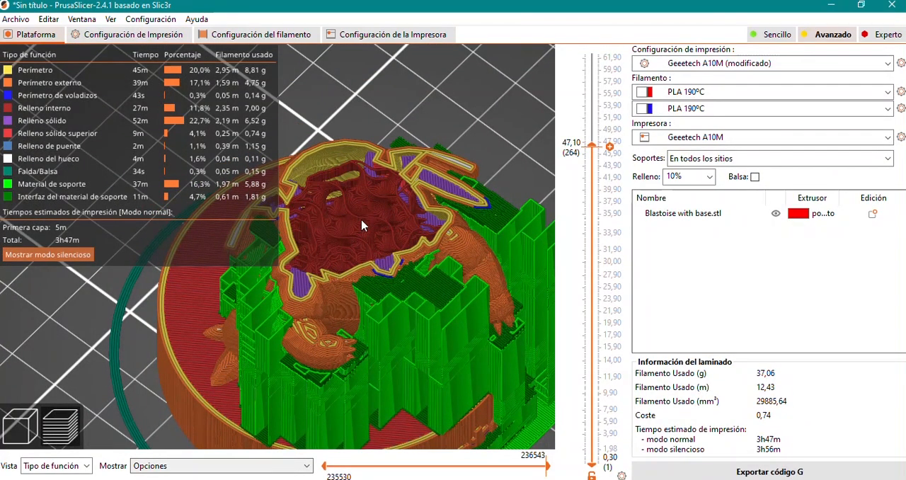
scroll(361, 220, "up", 4)
middle_click_drag(441, 215, 319, 326)
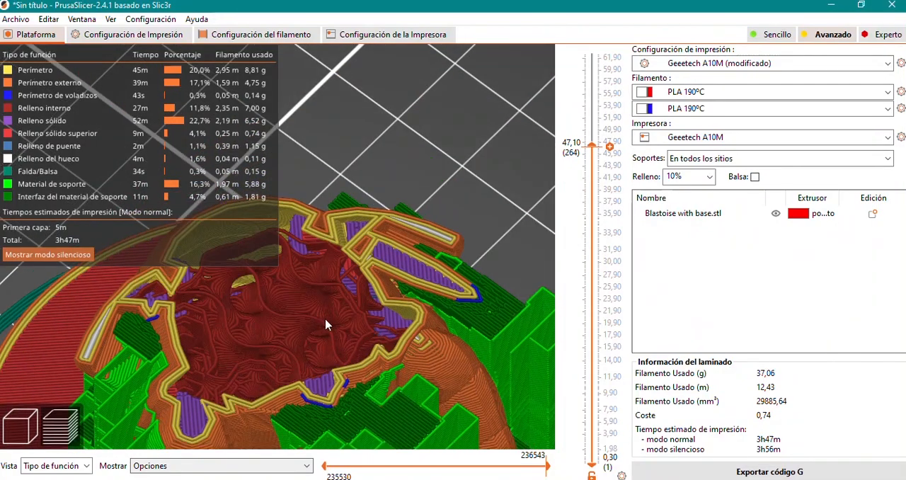
left_click_drag(593, 147, 594, 148)
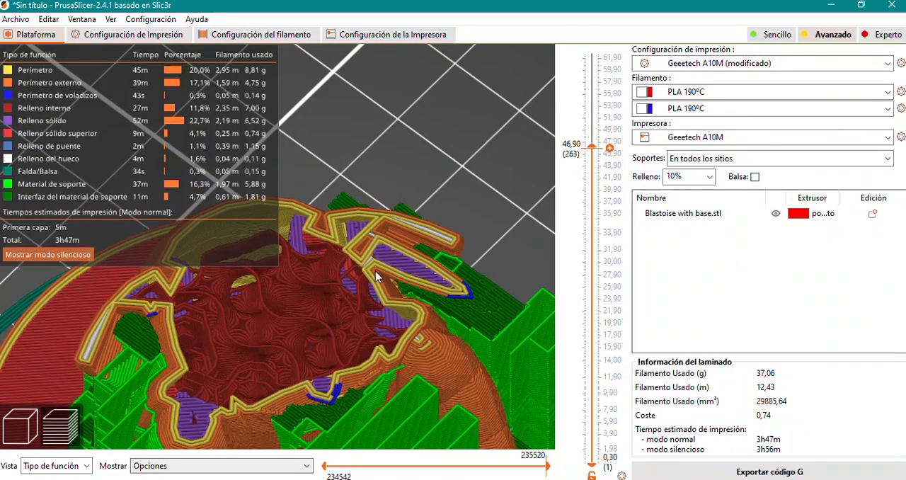
left_click_drag(593, 148, 591, 375)
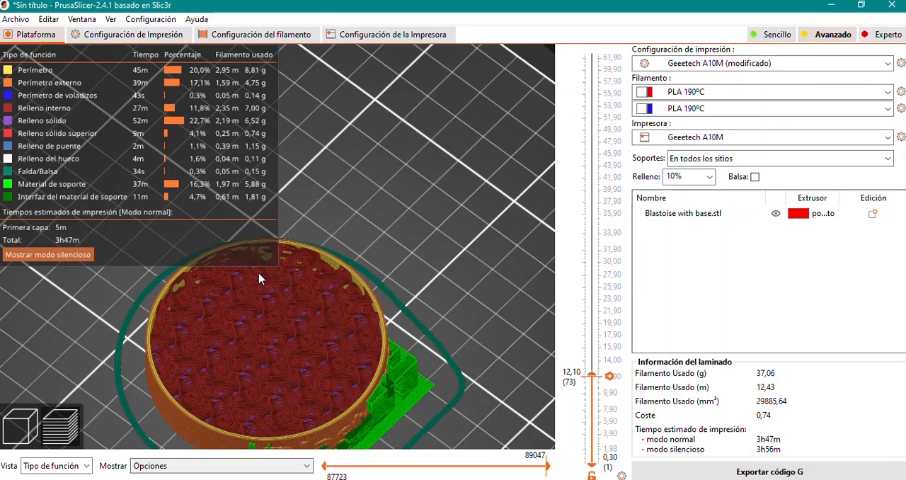
Check the solid infill speed setting and examine the solid bottom layers in the preview up to layer 3
key("ctrl+2")
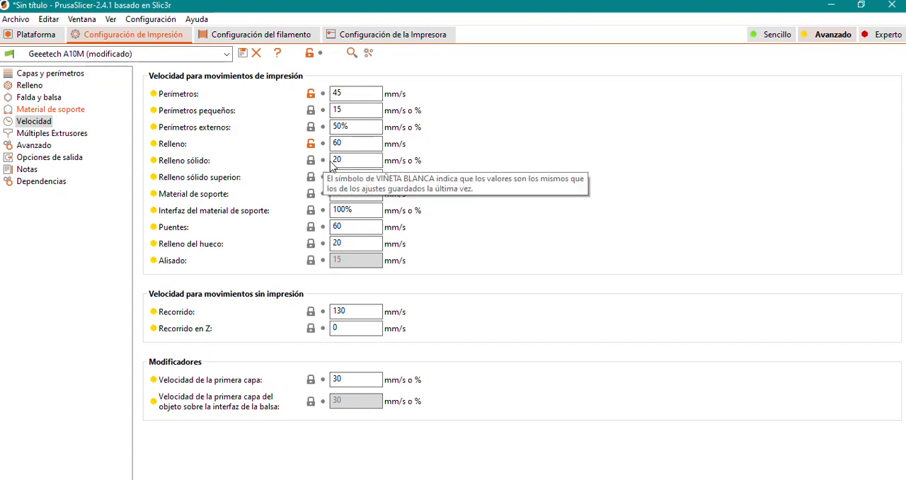
left_click(20, 39)
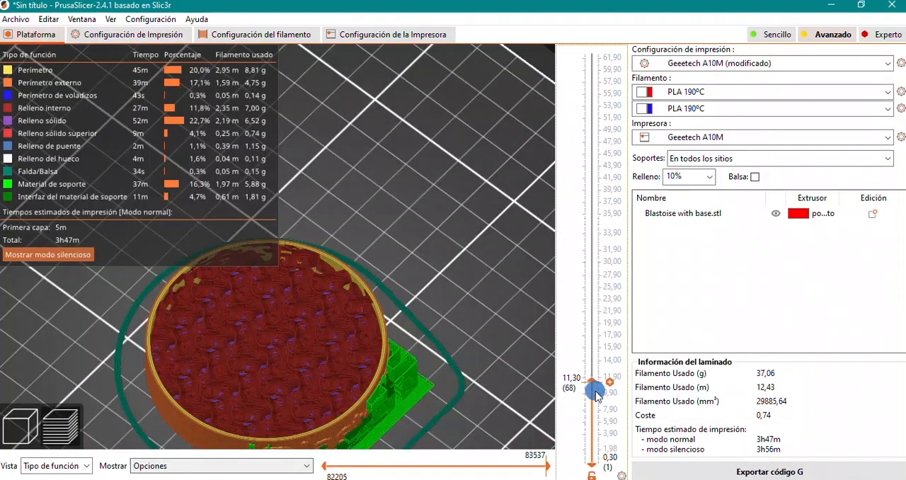
left_click_drag(591, 374, 591, 463)
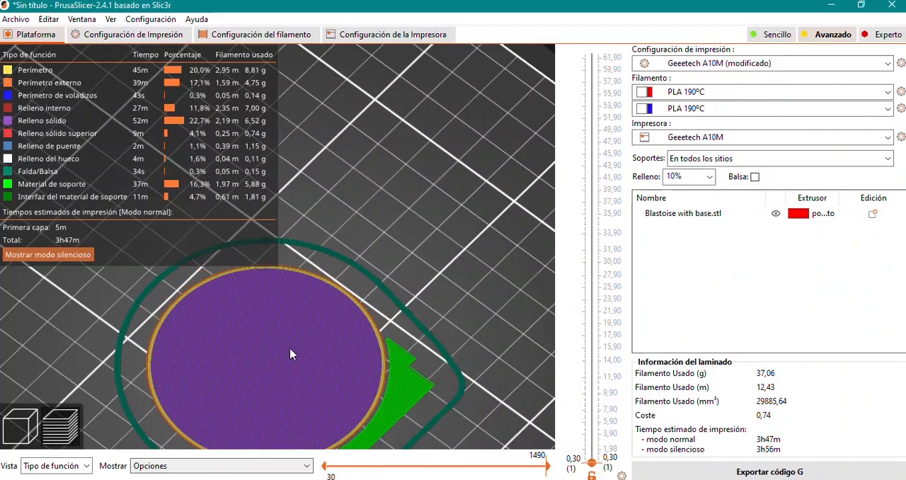
key("Up")
key("Up")
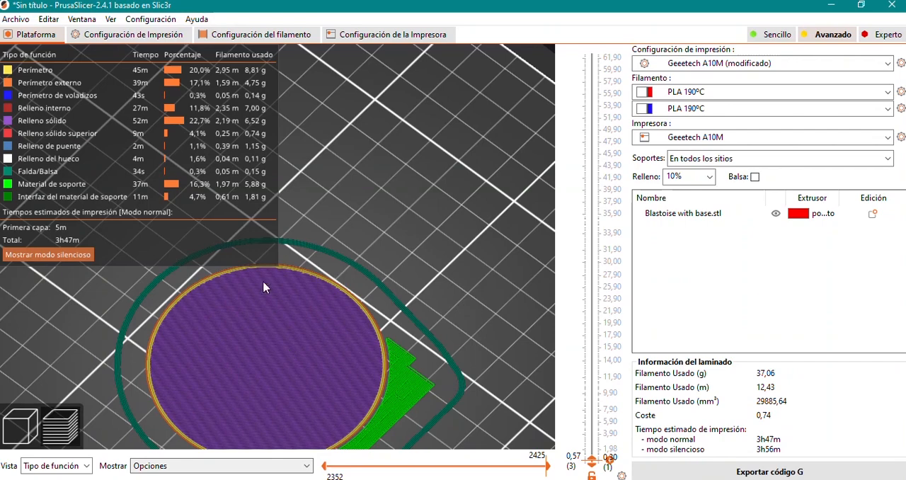
Raise the previewed height through 14,50 mm to 15,10 mm to examine the solid layers closing the base
left_click_drag(591, 459, 594, 359)
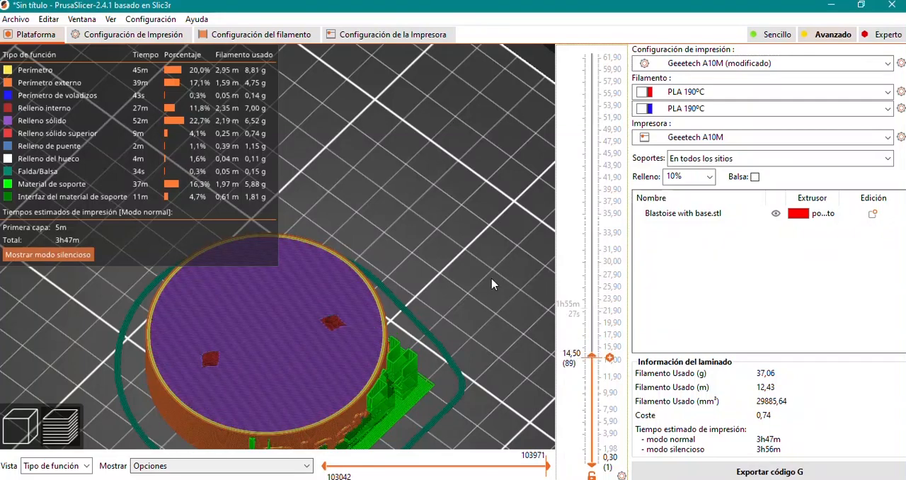
key("Up")
key("Up")
key("Up")
key("Up")
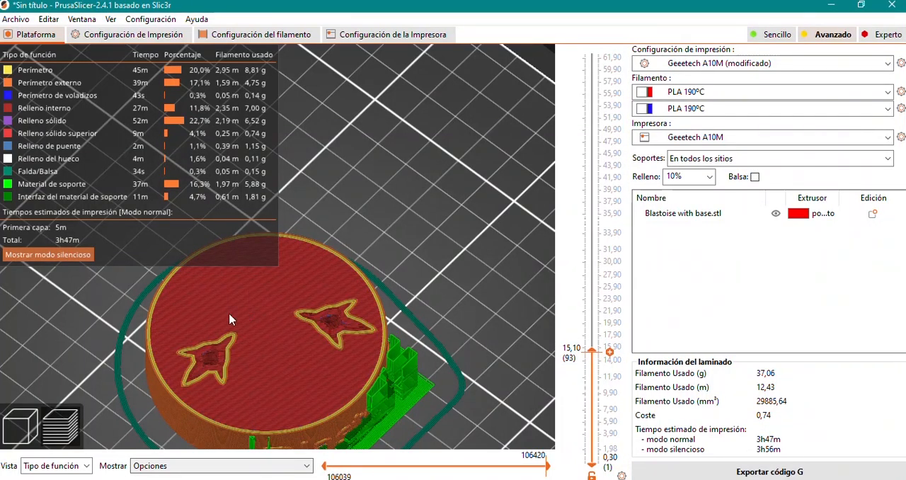
Review the solid infill and support material speeds and show the supports in the preview at 27,30 mm height
key("ctrl+2")
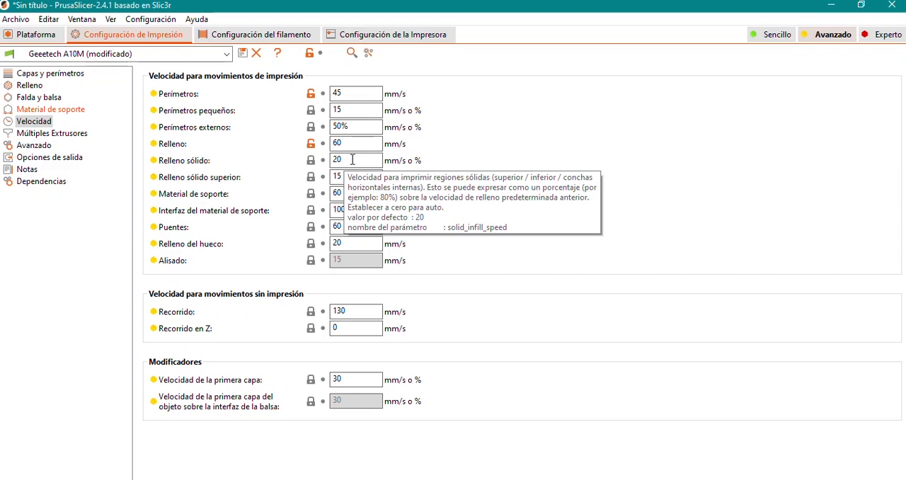
left_click(37, 34)
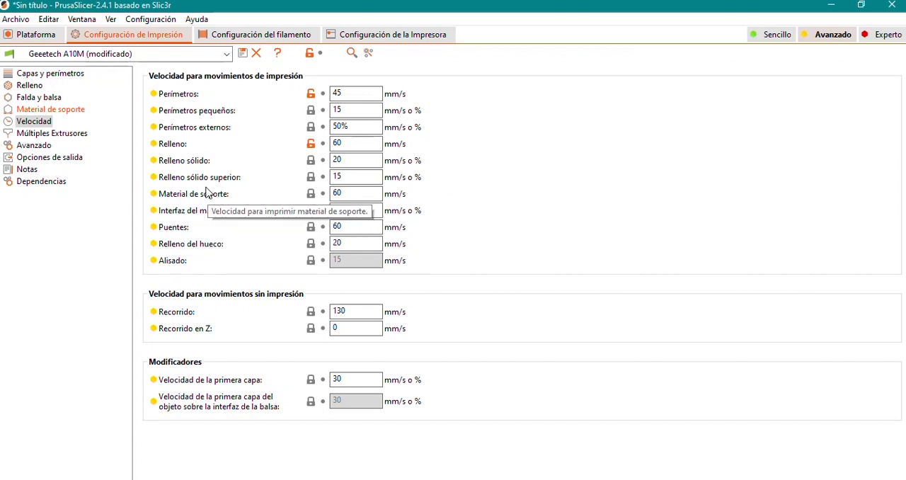
left_click(37, 34)
left_click_drag(595, 347, 599, 279)
left_click_drag(293, 365, 327, 322)
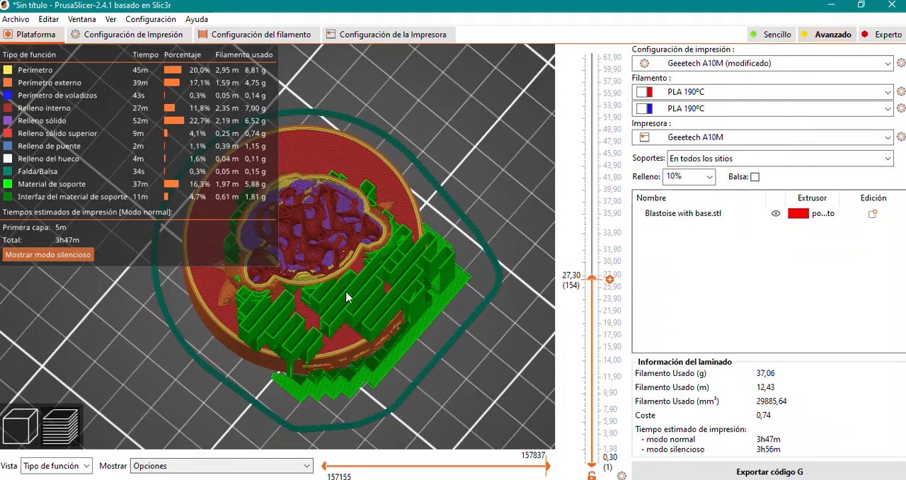
Compare the support material and support interface speed settings with the supports in the sliced preview
left_click(159, 39)
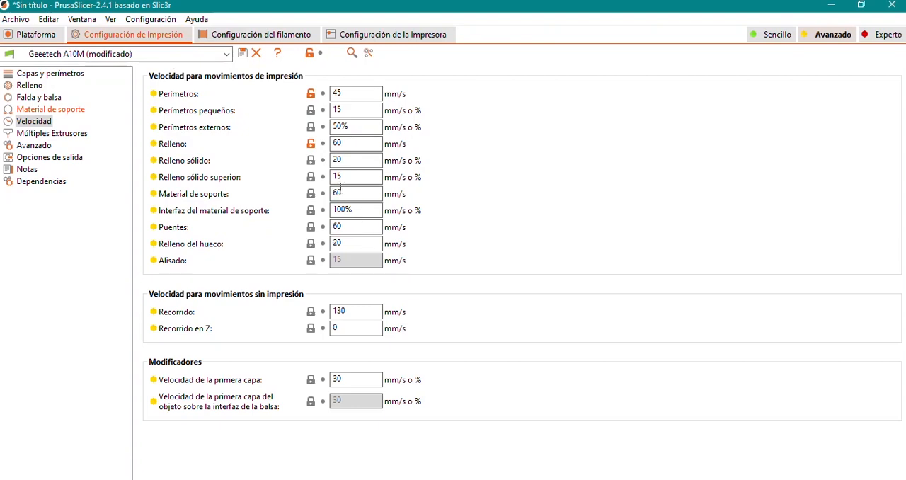
left_click(30, 38)
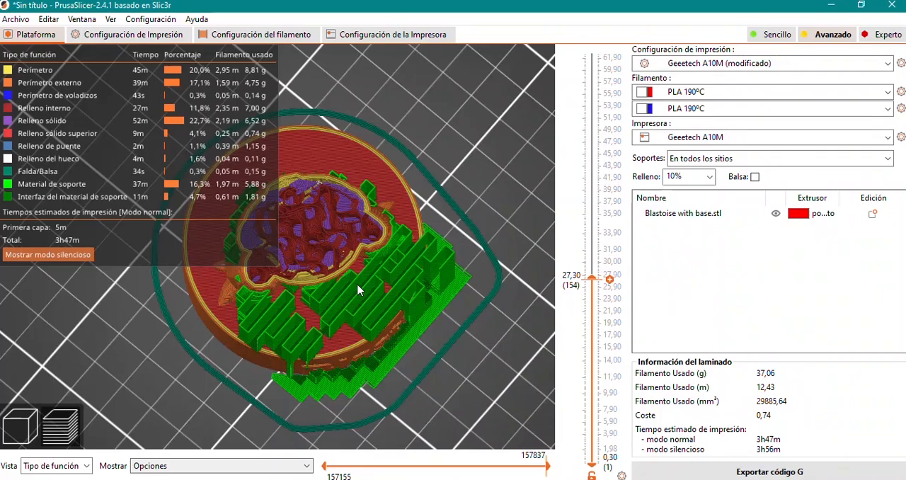
left_click(116, 34)
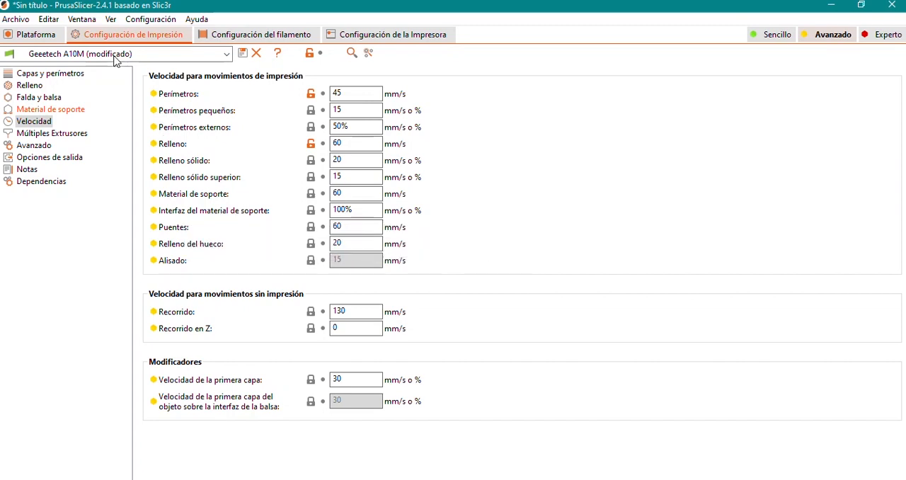
Examine the support interface layers up close in the preview at 30,90 mm height
left_click(35, 34)
scroll(425, 269, "up", 3)
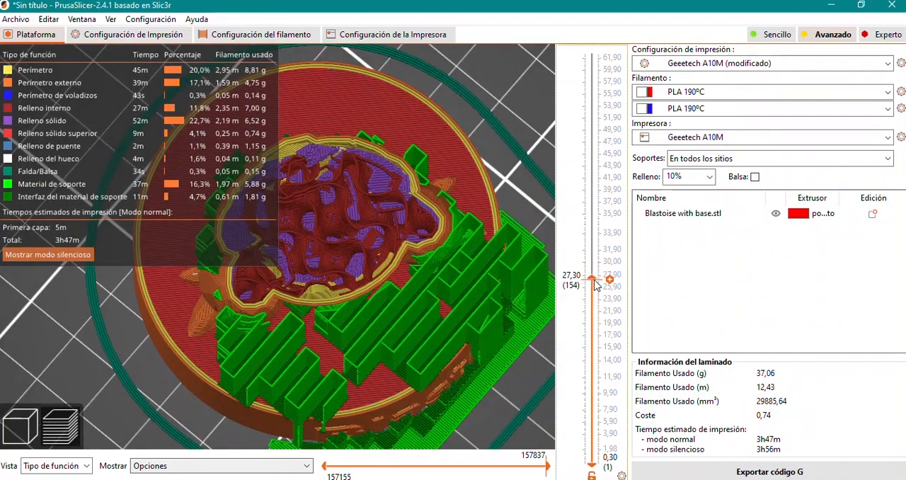
left_click_drag(595, 283, 597, 258)
scroll(477, 289, "down", 1)
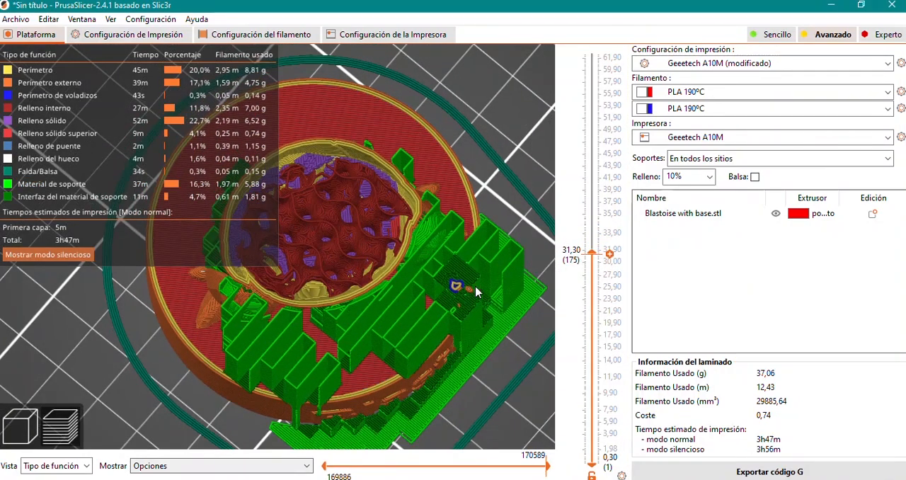
scroll(439, 283, "up", 6)
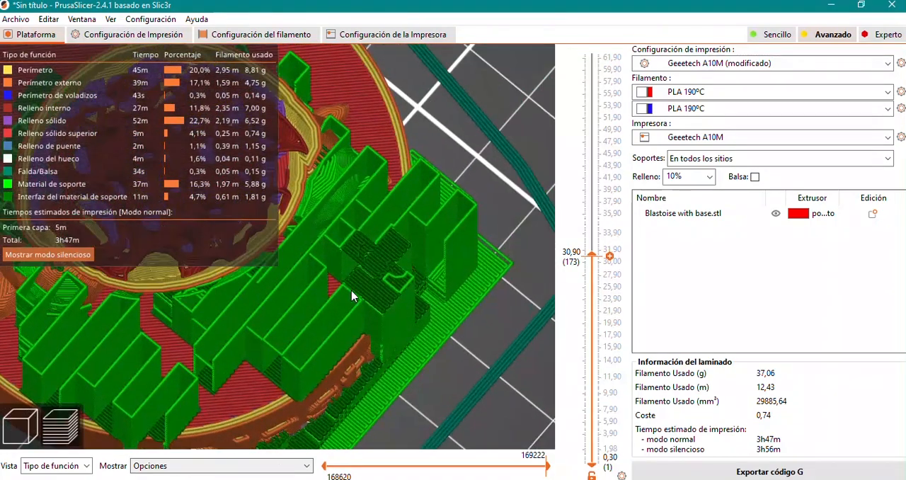
Raise the previewed height through 31,10 mm to 33,50 mm to examine the part starting on top of the supports
scroll(361, 279, "up", 2)
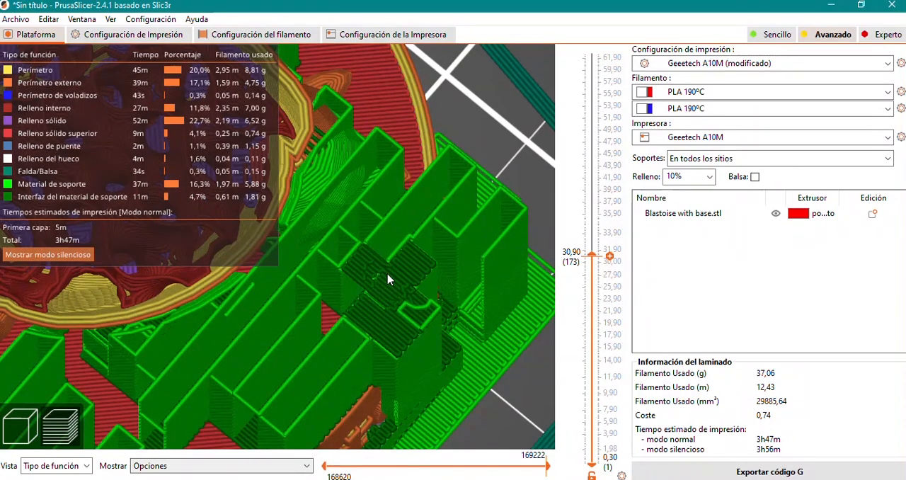
key("Up")
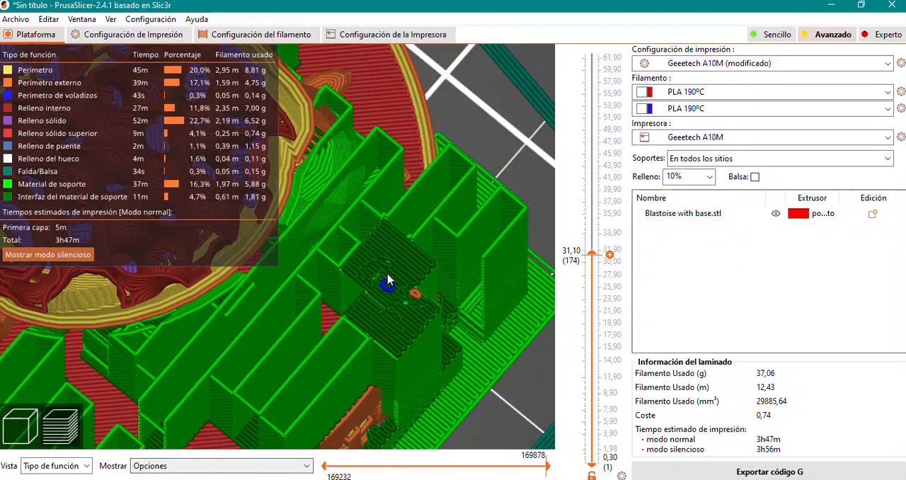
key("Up")
key("Up")
key("Up")
key("Up")
key("Up")
key("Up")
key("Up")
key("Up")
key("Up")
key("Up")
key("Up")
key("Up")
key("Up")
key("Up")
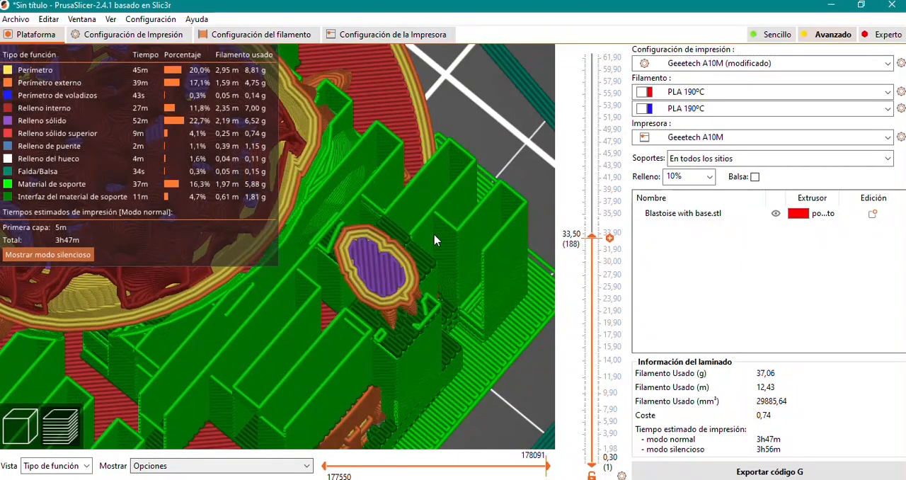
Lower the previewed height to 30,30 mm and raise it to 31,10 mm to examine the support interface layers under the part
key("Down")
key("Down")
key("Down")
key("Down")
key("Down")
key("Down")
key("Down")
key("Down")
key("Down")
key("Down")
key("Down")
key("Down")
key("Down")
key("Down")
key("Down")
key("Down")
key("Down")
key("Down")
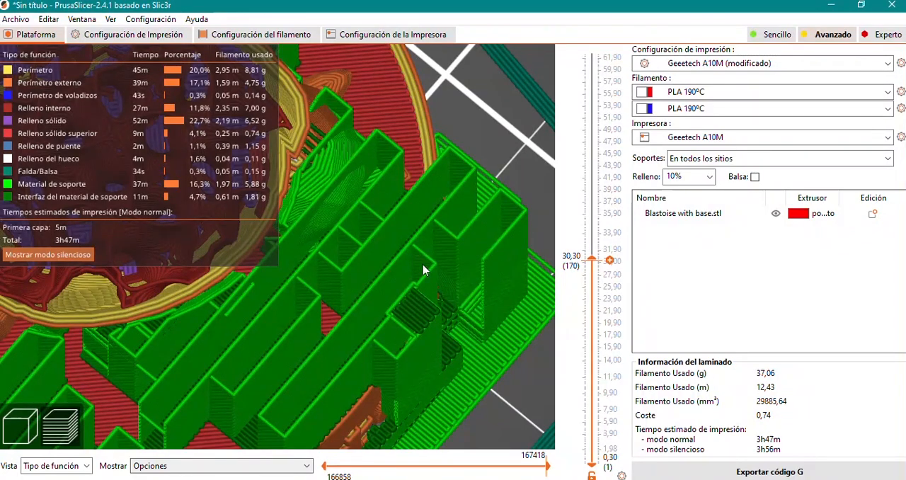
key("Up")
key("Up")
key("Up")
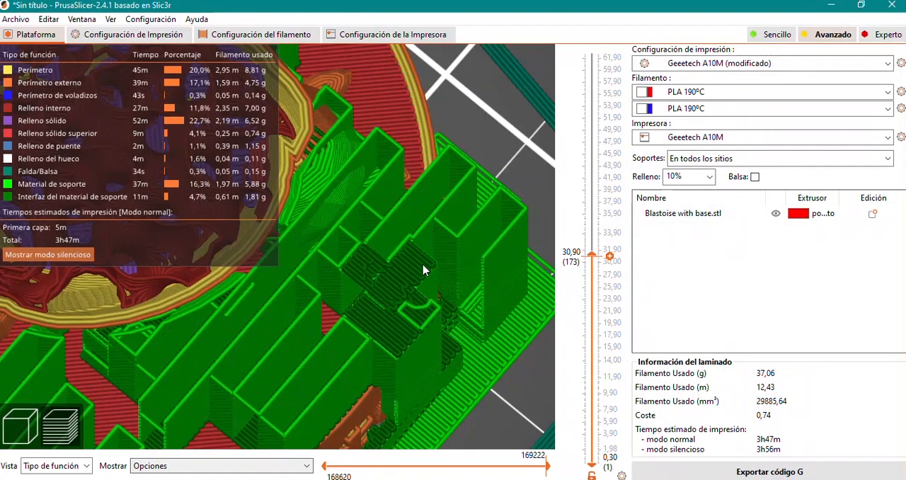
key("Up")
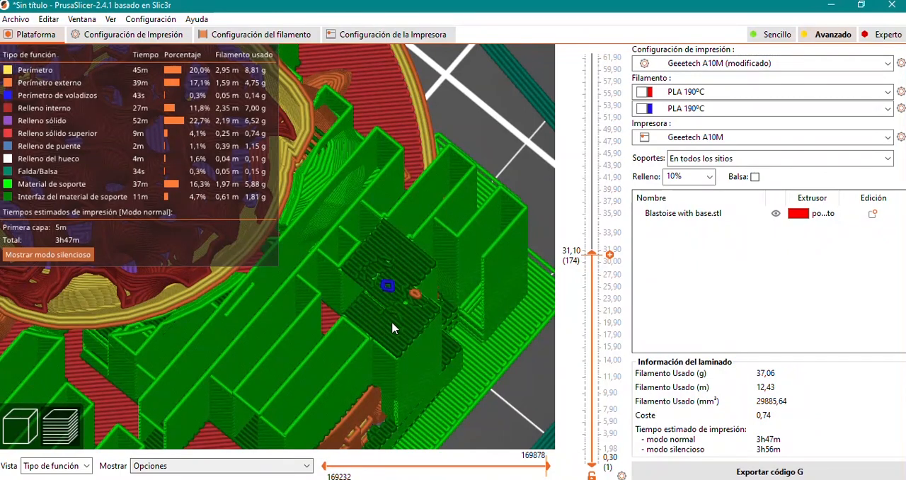
Compare the support interface and bridge speed settings with the sliced layers in the preview at 31,10 mm height
key("ctrl+2")
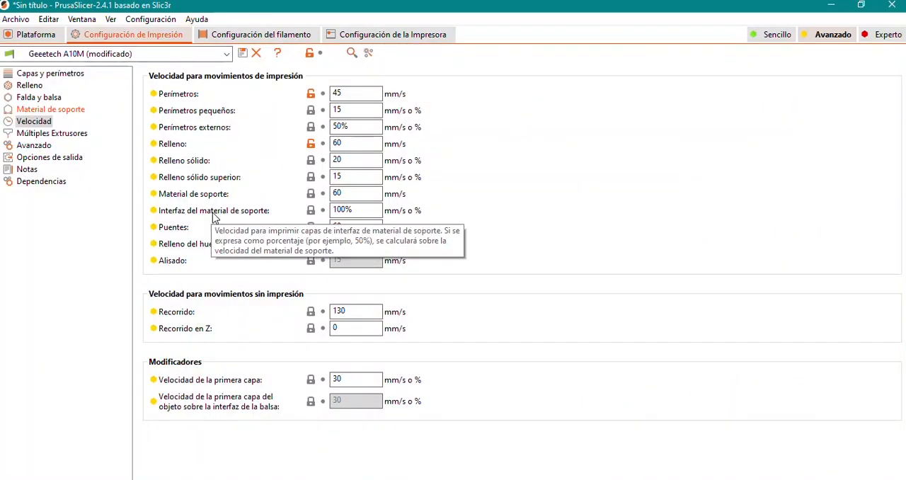
left_click(39, 35)
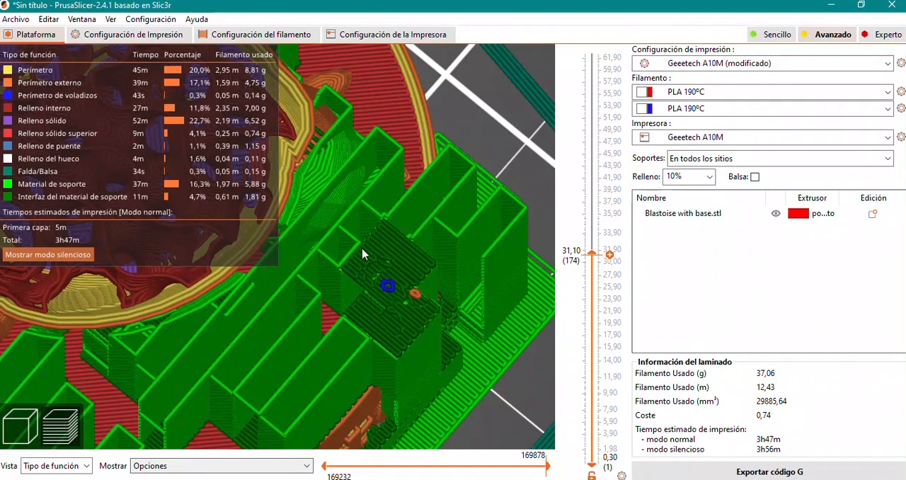
left_click(128, 34)
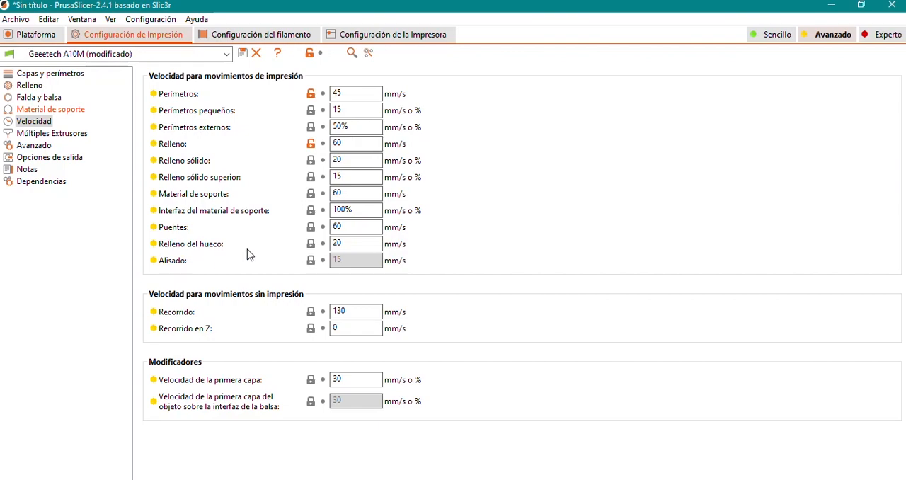
left_click(45, 39)
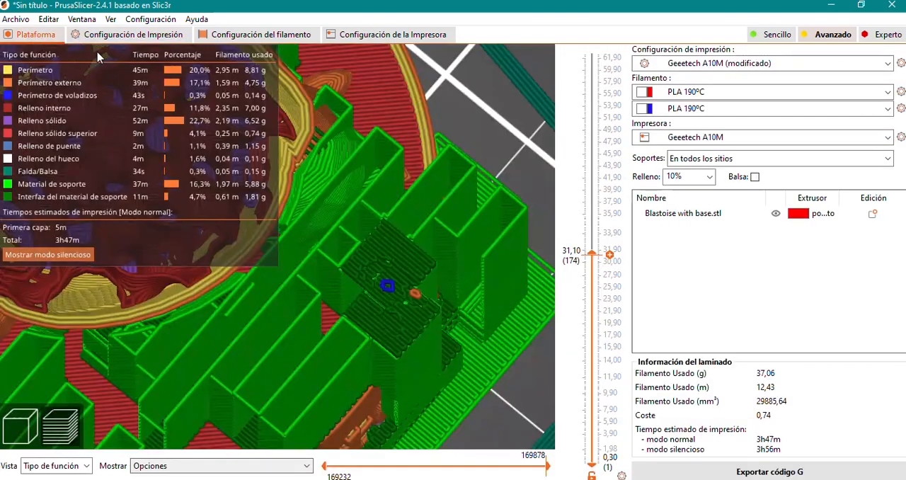
Raise the previewed height to 47,10 mm and examine the gap fill between the perimeters up close
right_click_drag(366, 233, 497, 309)
scroll(392, 241, "down", 8)
left_click_drag(373, 316, 346, 291)
left_click_drag(594, 255, 594, 147)
scroll(474, 260, "up", 6)
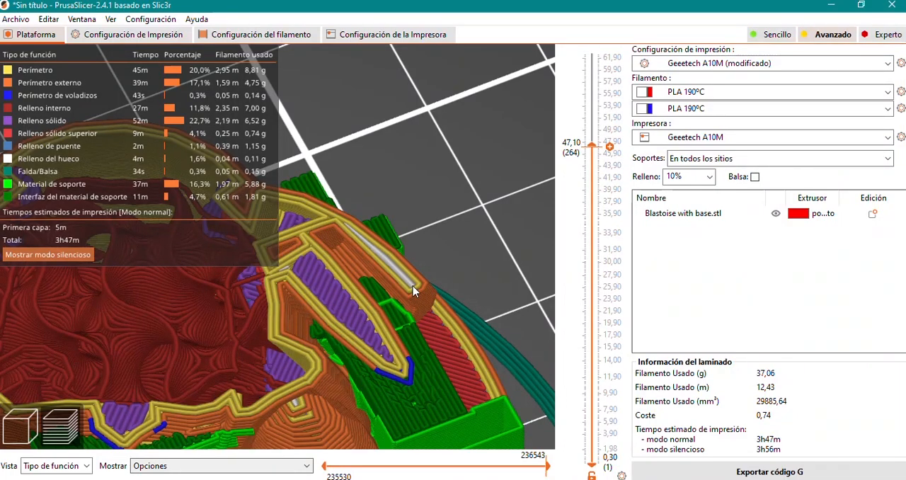
Compare the gap fill speed setting with the white gap fill lines in the preview at 47,10 mm height
left_click(124, 38)
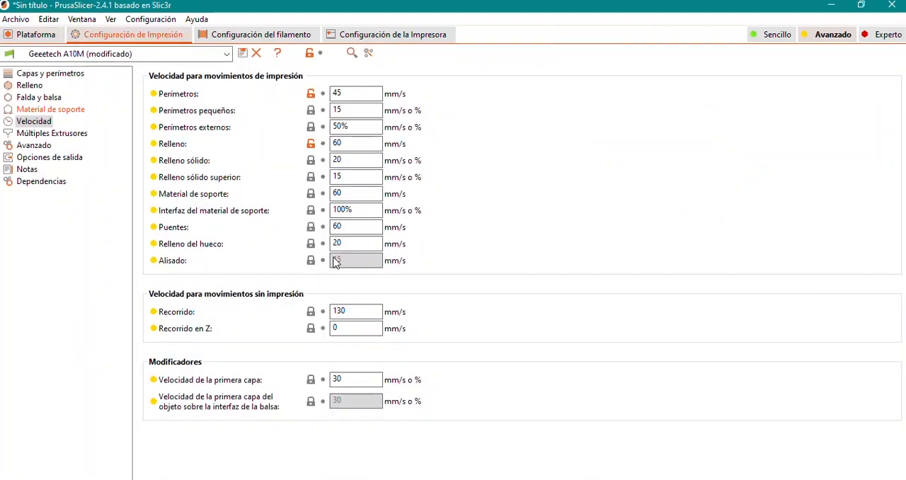
mouse_move(347, 243)
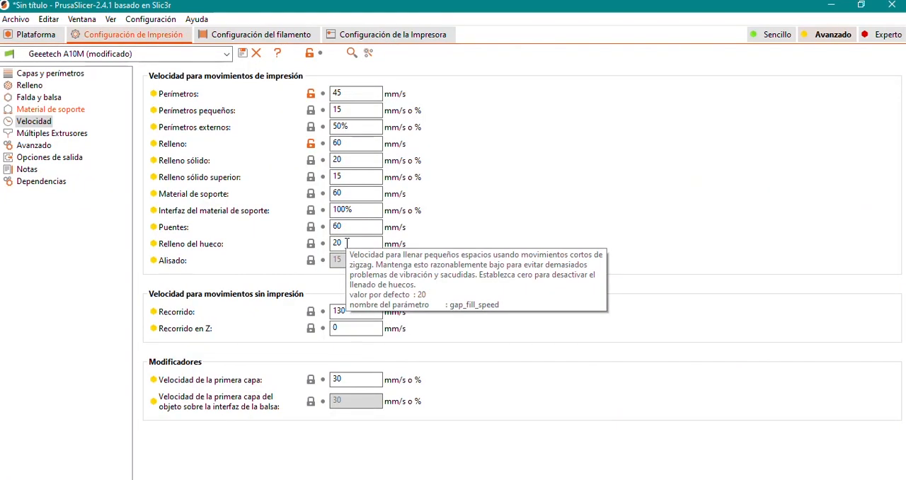
left_click(32, 34)
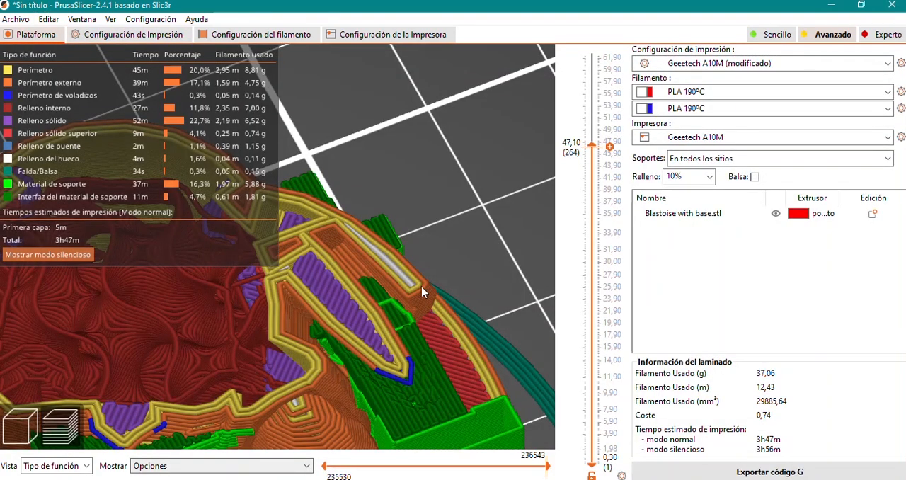
key("ctrl+2")
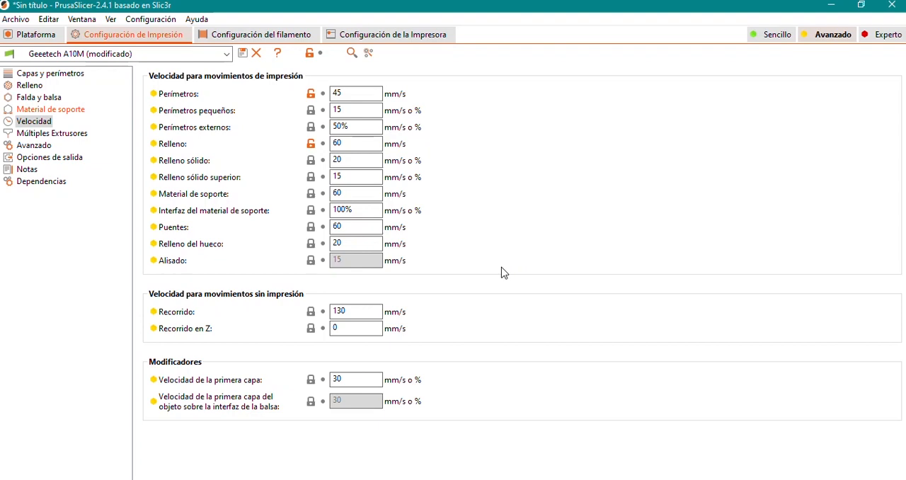
left_click(39, 36)
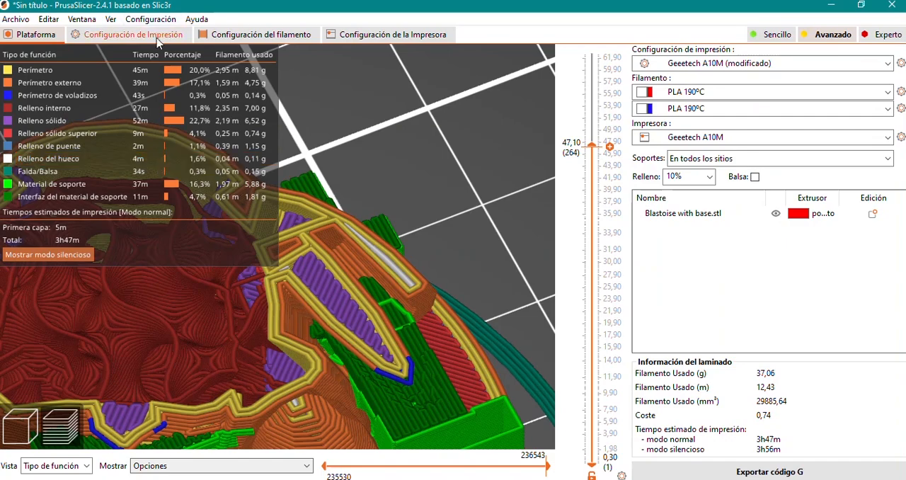
Set the gap fill speed to 10 mm/s and check its effect on the estimated times of the resliced model
left_click(133, 34)
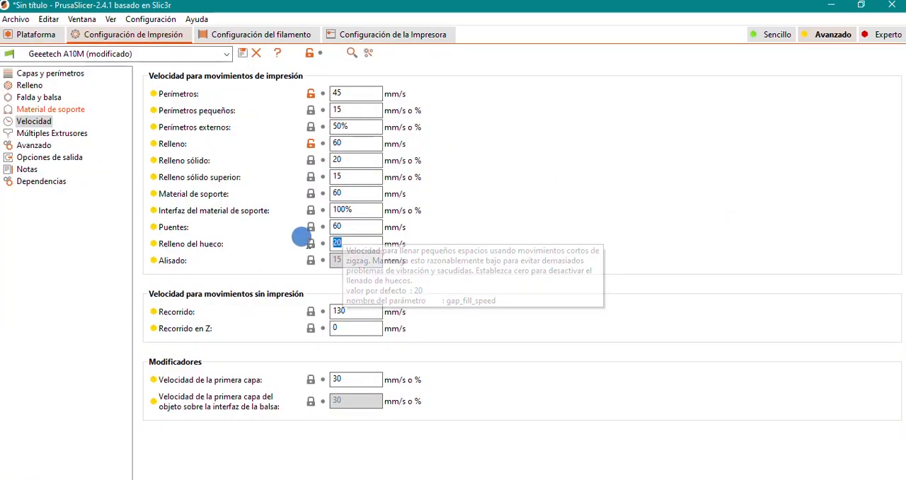
left_click(35, 34)
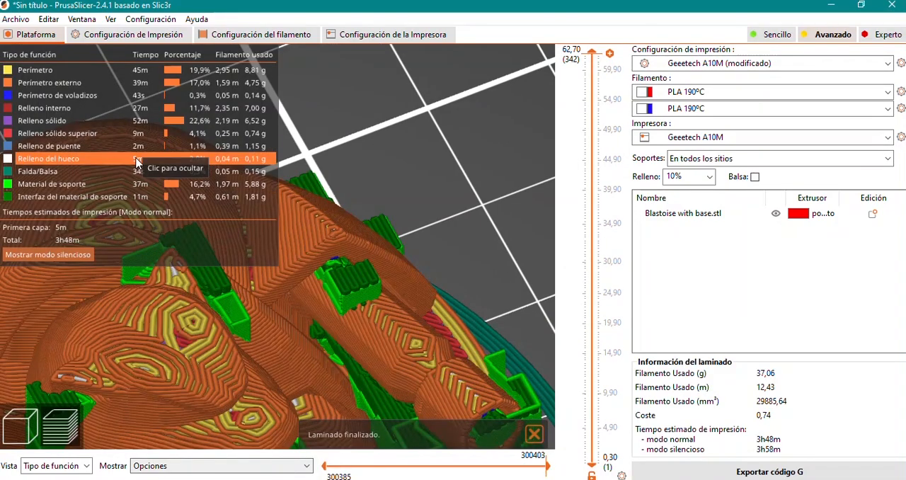
left_click(133, 34)
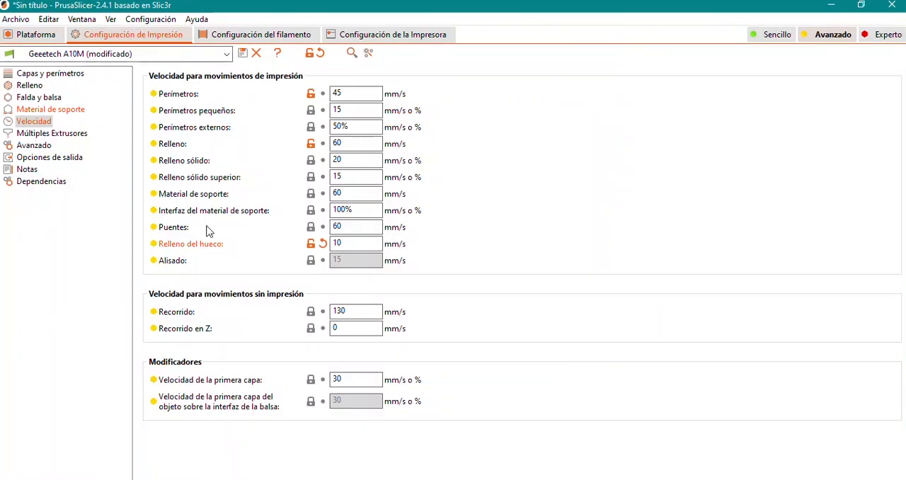
Review the gap fill, ironing and travel speed settings
mouse_move(349, 244)
mouse_move(323, 262)
mouse_move(349, 239)
mouse_move(184, 335)
mouse_move(335, 328)
mouse_move(225, 133)
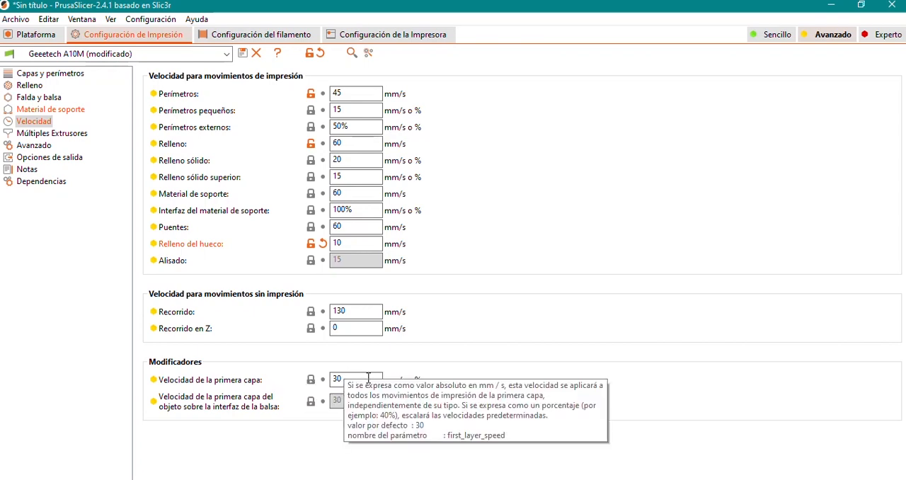
Set the first layer speed to 70% and review the perimeter, small perimeter and external perimeter speeds it would scale
left_click_drag(352, 381, 303, 380)
type("70%")
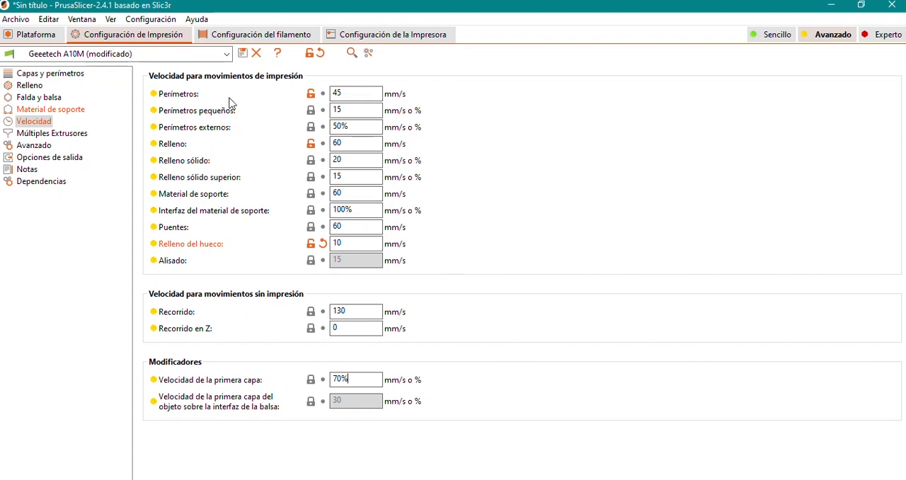
double_click(334, 92)
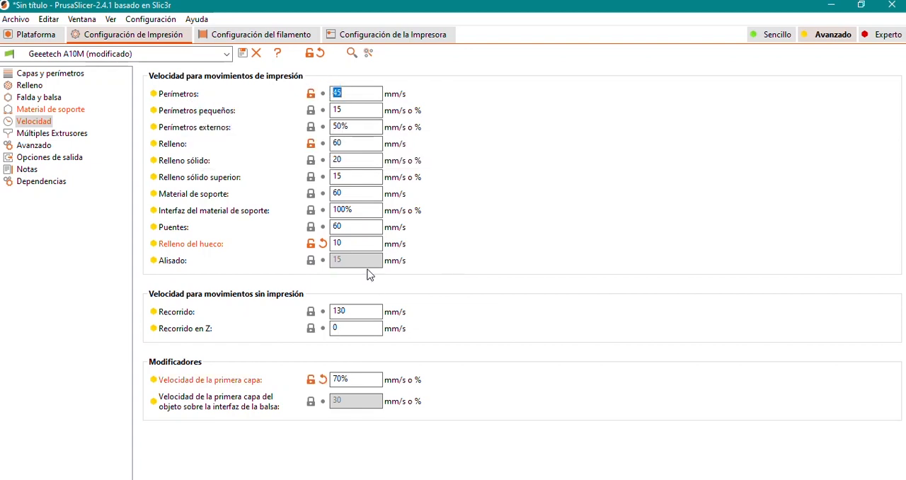
left_click_drag(344, 106, 318, 106)
left_click_drag(353, 130, 318, 128)
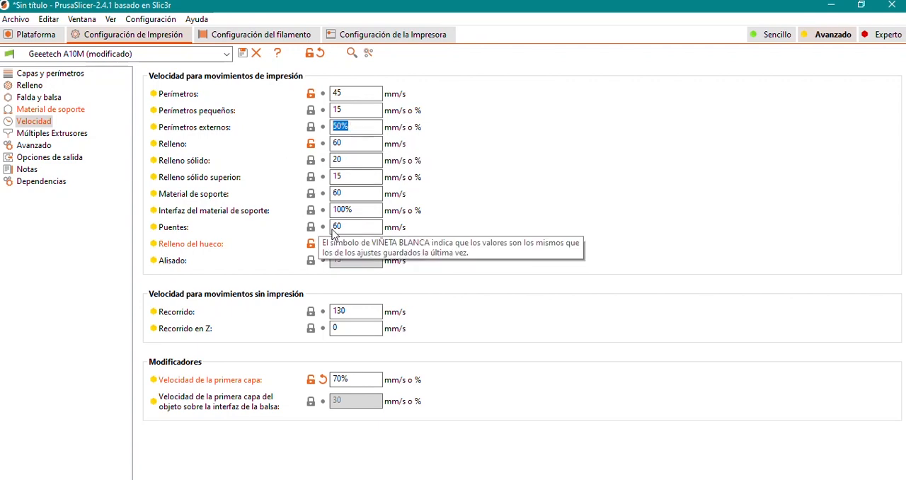
Set the first layer speed to 30 mm/s
left_click(346, 379)
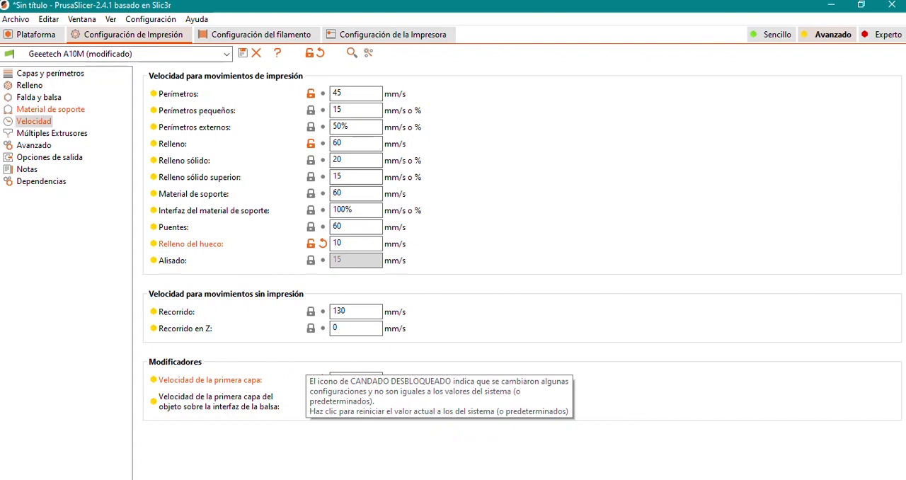
type("30")
left_click(543, 381)
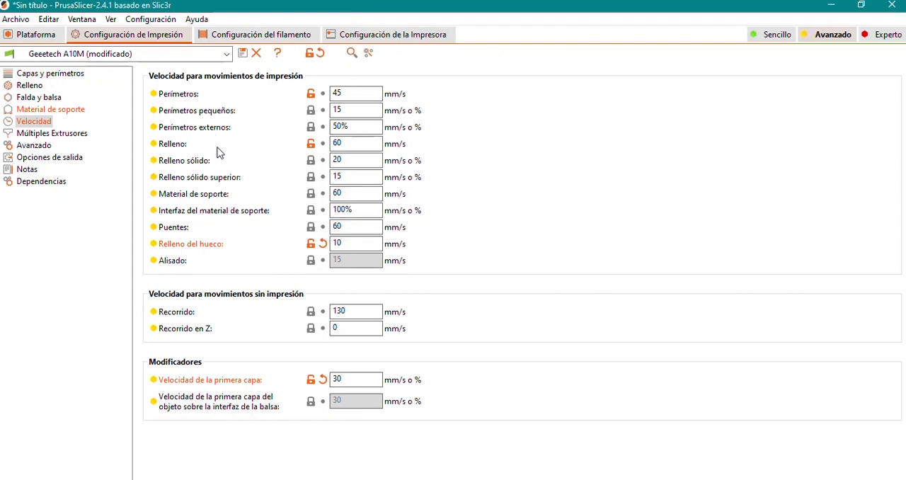
mouse_move(356, 205)
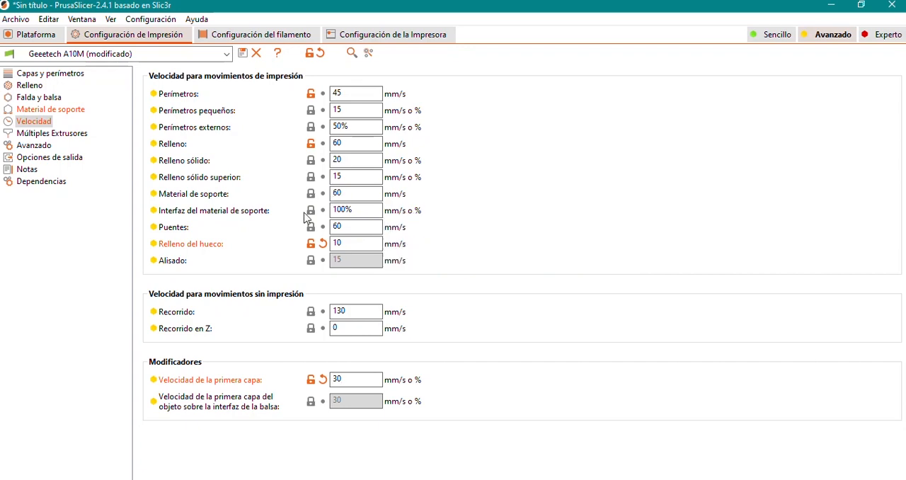